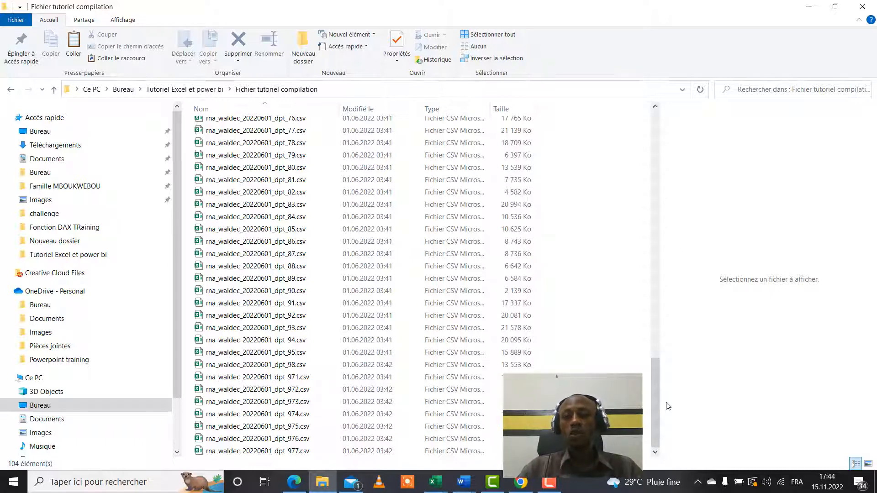
Open rna_waldec_20220601_dpt_01.csv from the Fichier tutoriel compilation folder in Excel and dismiss the data-loss warning
{"action": "left_click_drag", "start_coordinate": [658, 400], "coordinate": [658, 151]}
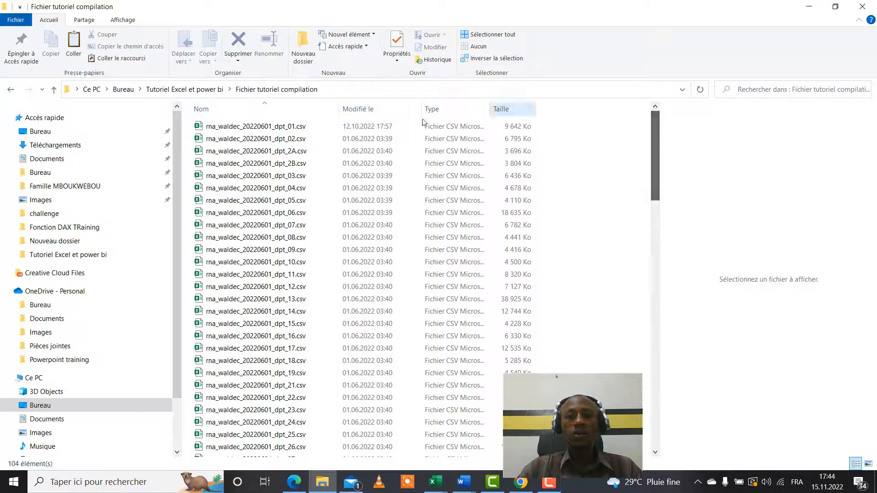
{"action": "left_click", "coordinate": [276, 129]}
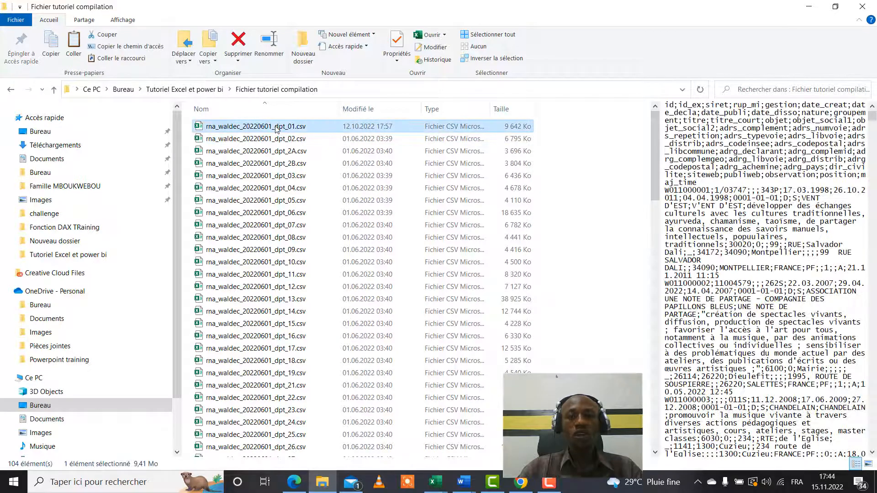
{"action": "key", "text": "alt+Tab"}
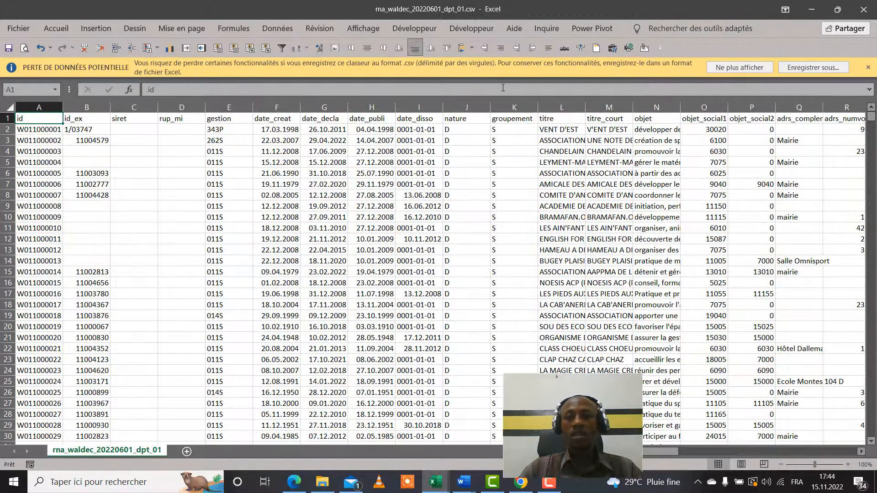
{"action": "left_click", "coordinate": [870, 69]}
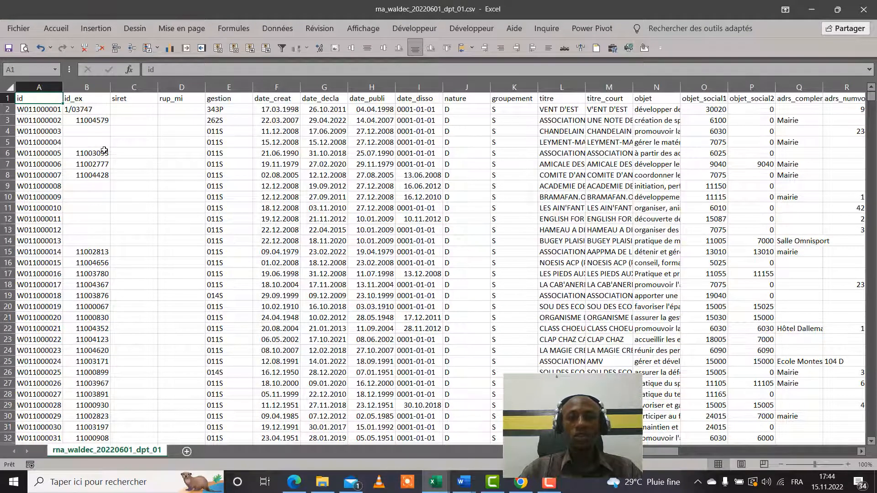
Examine the header row through to the last column and auto-fit the width of the maj_time column
{"action": "left_click", "coordinate": [11, 97]}
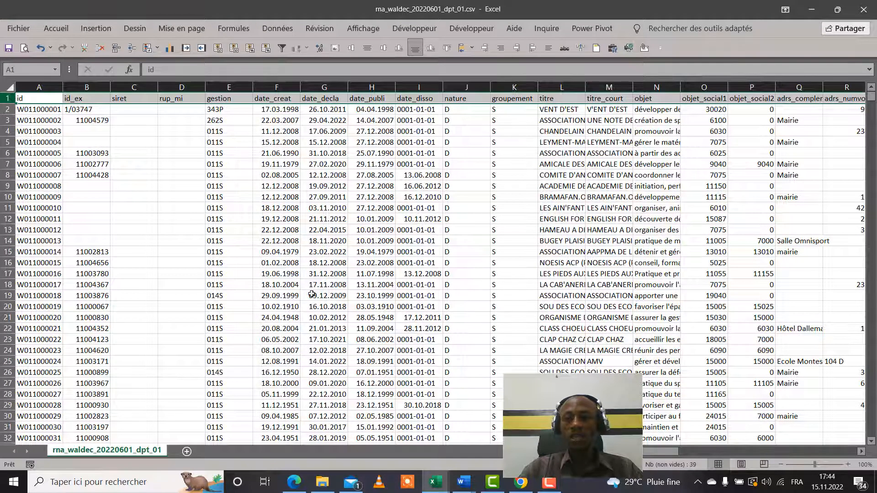
{"action": "scroll", "coordinate": [658, 452], "scroll_direction": "right", "scroll_amount": 5}
{"action": "scroll", "coordinate": [658, 453], "scroll_direction": "right", "scroll_amount": 3}
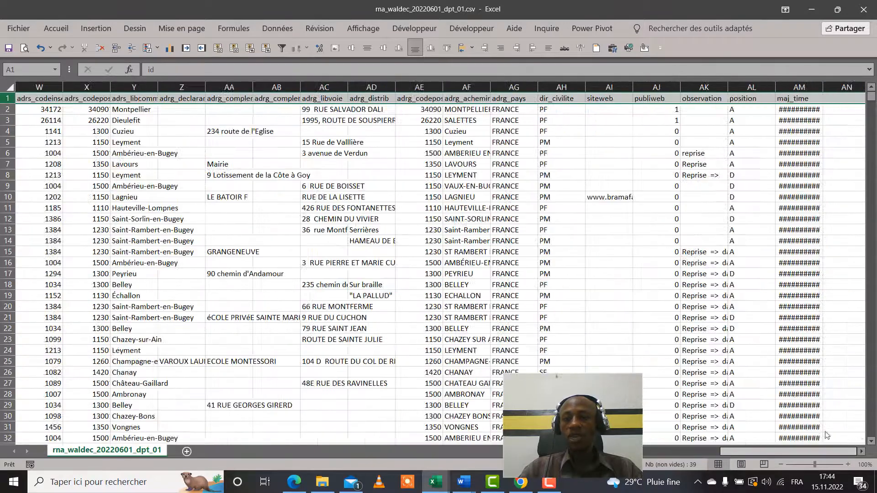
{"action": "double_click", "coordinate": [824, 87]}
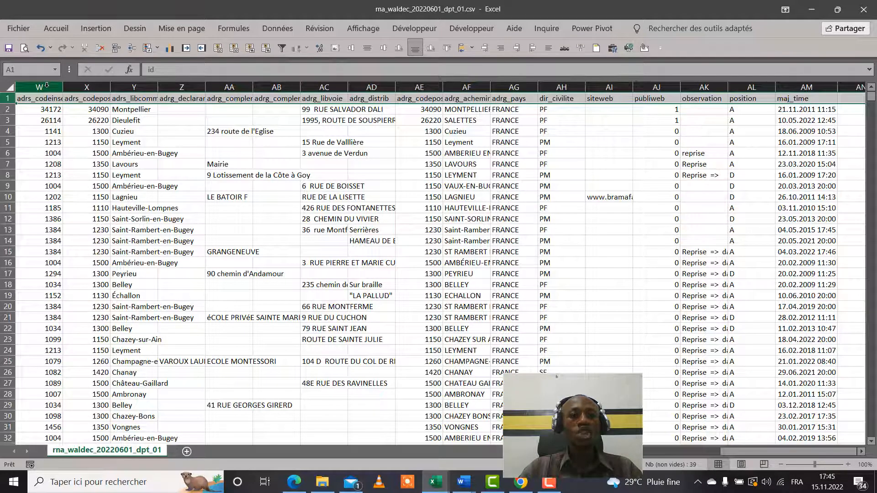
Review the CSV's full set of columns from id to maj_time, returning to the first records
{"action": "mouse_move", "coordinate": [46, 85]}
{"action": "left_mouse_down"}
{"action": "mouse_move", "coordinate": [849, 80]}
{"action": "mouse_move", "coordinate": [489, 106]}
{"action": "mouse_move", "coordinate": [303, 105]}
{"action": "left_mouse_up"}
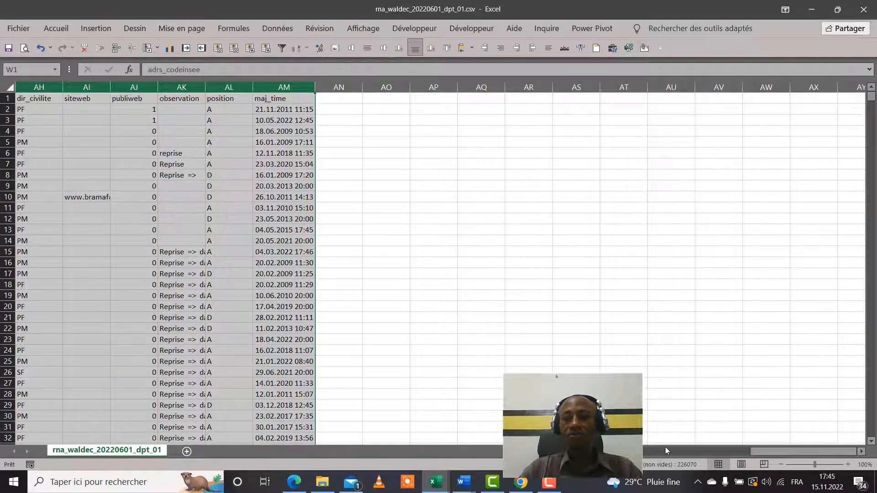
{"action": "left_click_drag", "start_coordinate": [752, 451], "coordinate": [459, 452]}
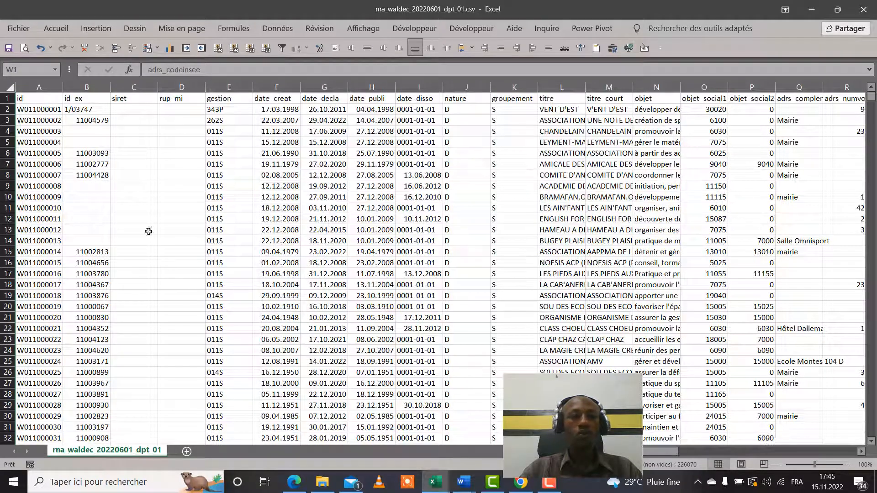
{"action": "left_click_drag", "start_coordinate": [39, 87], "coordinate": [751, 139]}
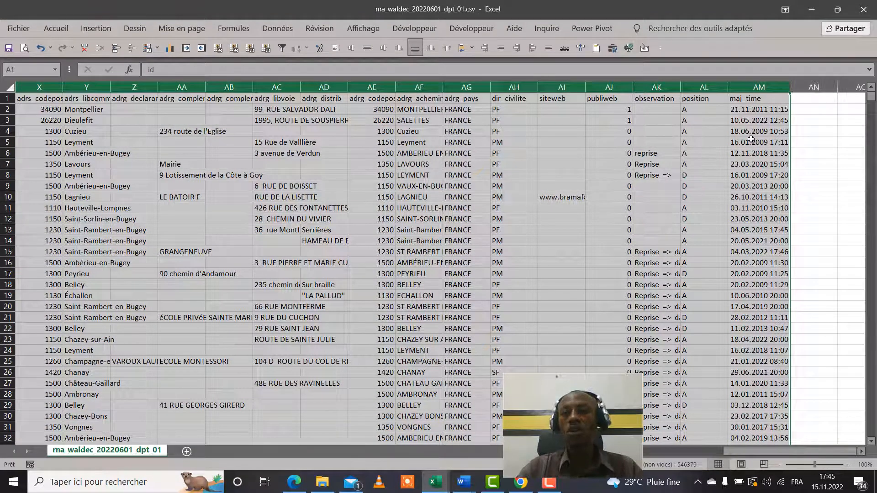
{"action": "left_click_drag", "start_coordinate": [772, 452], "coordinate": [658, 451]}
{"action": "left_click", "coordinate": [25, 106]}
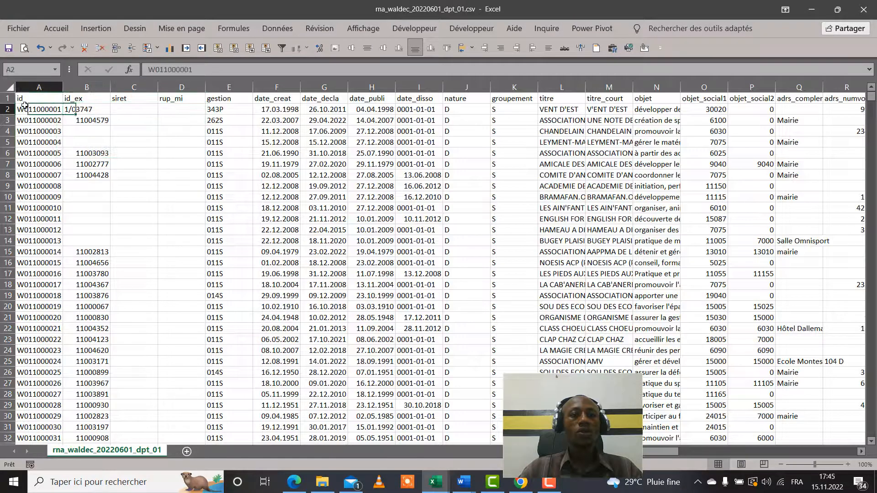
{"action": "left_click", "coordinate": [49, 131]}
{"action": "left_click", "coordinate": [99, 133]}
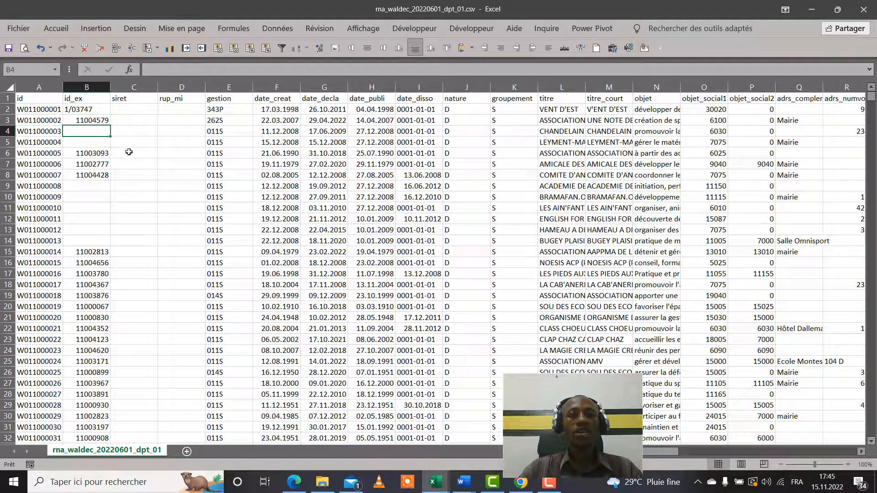
Select the id column's data from A1 down to the last filled row to check the record count
{"action": "left_click", "coordinate": [40, 88]}
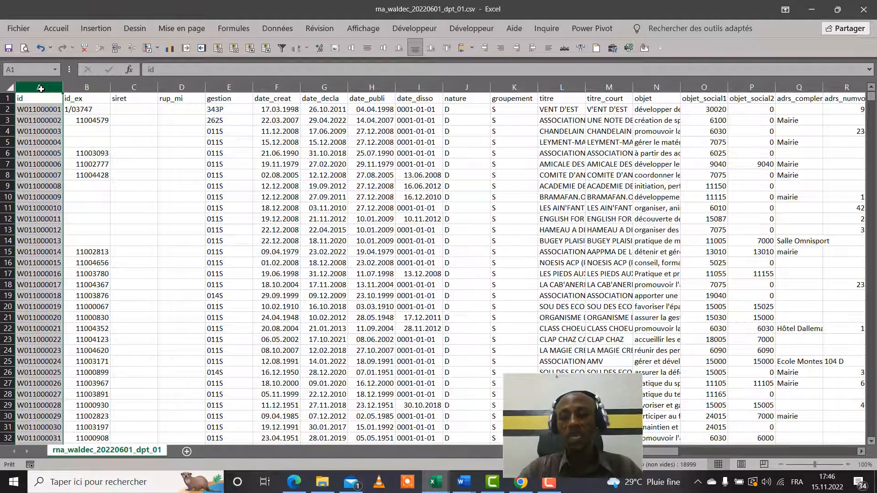
{"action": "left_click", "coordinate": [55, 98]}
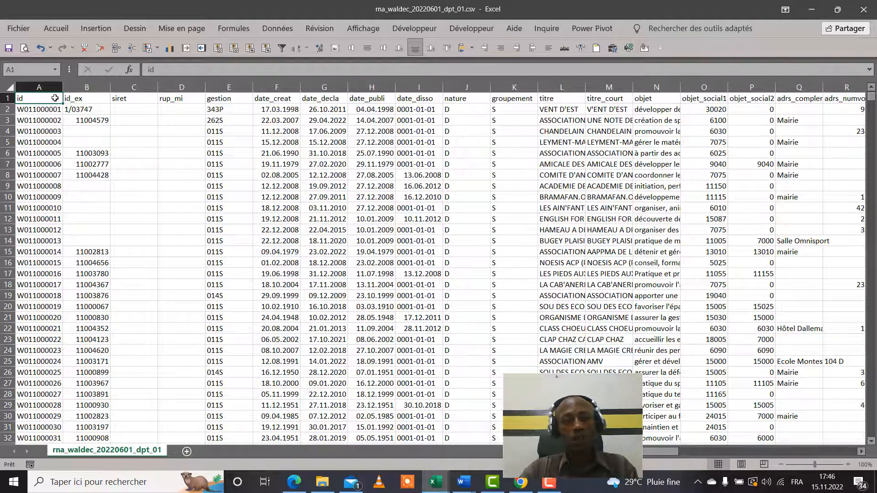
{"action": "key", "text": "ctrl+shift+Down"}
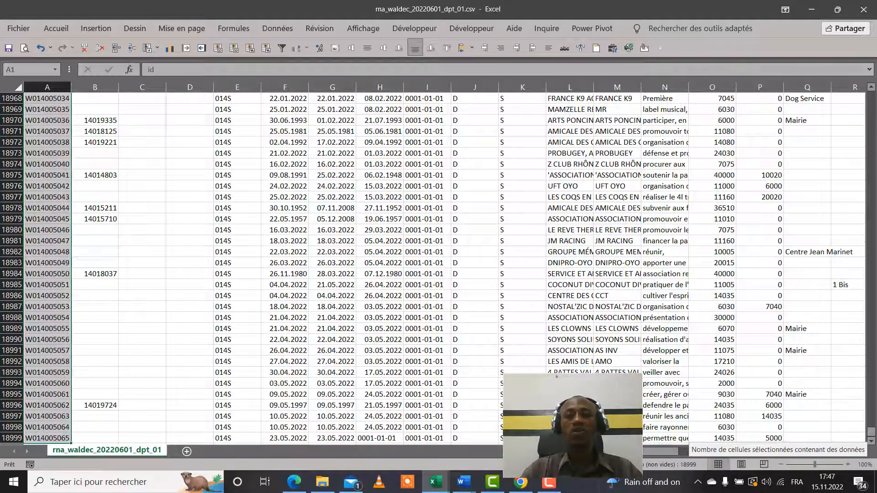
{"action": "left_click", "coordinate": [280, 28]}
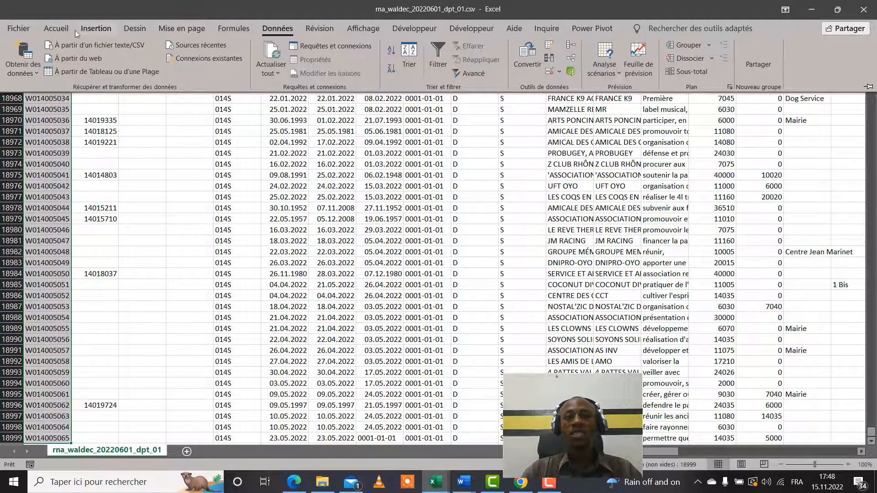
{"action": "left_click", "coordinate": [39, 73]}
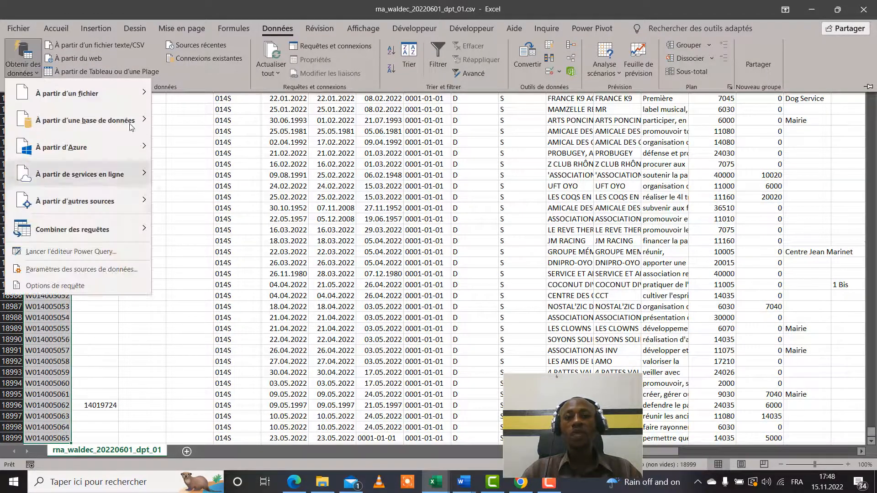
{"action": "left_click", "coordinate": [444, 254]}
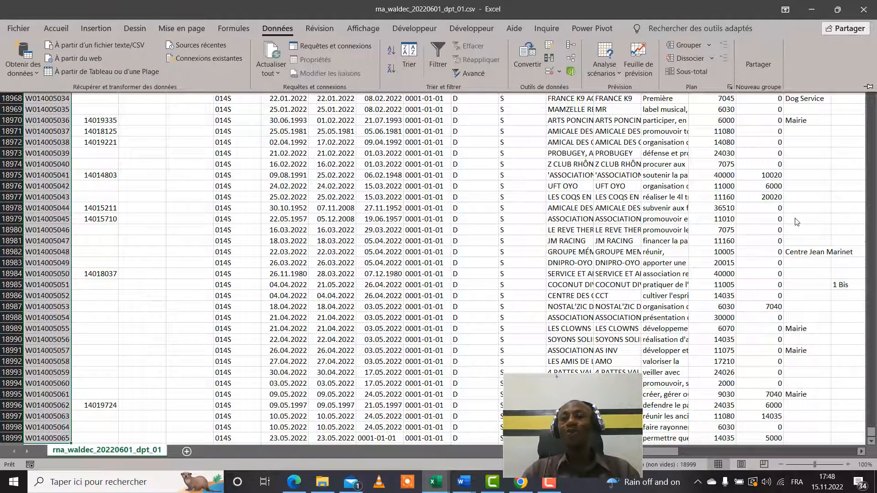
Close the CSV file without saving and select cell B2 on the PQ DATA sheet of TRAINING_PERSO.xlsx
{"action": "left_click", "coordinate": [864, 16]}
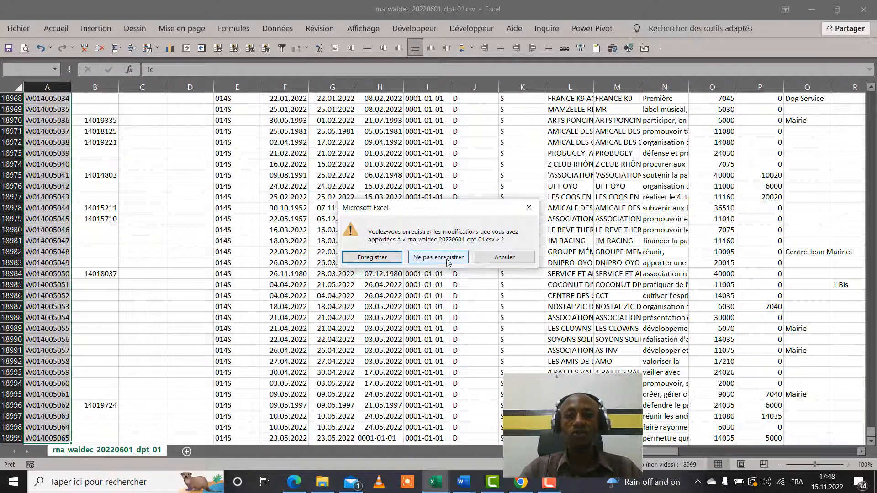
{"action": "left_click", "coordinate": [438, 257]}
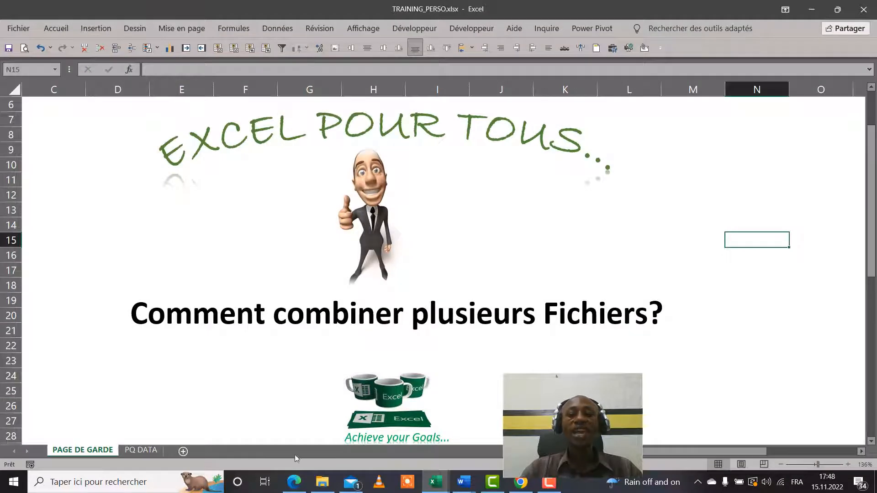
{"action": "left_click", "coordinate": [153, 453]}
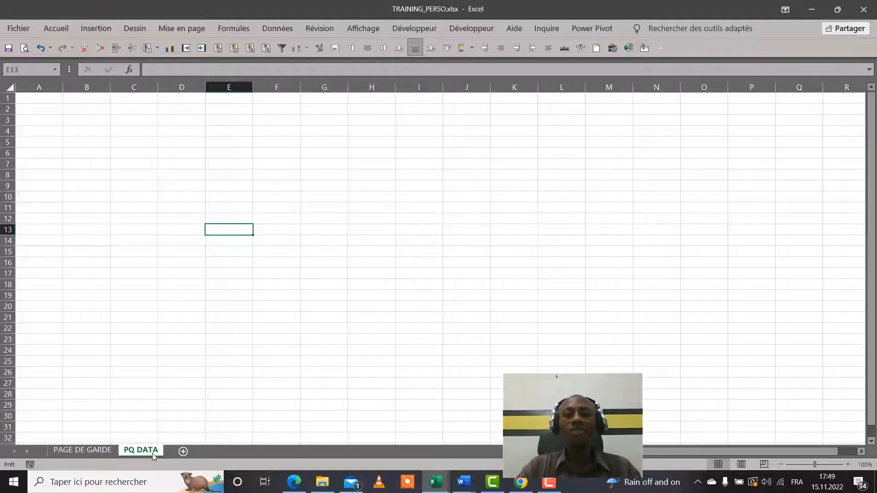
{"action": "left_click", "coordinate": [79, 117]}
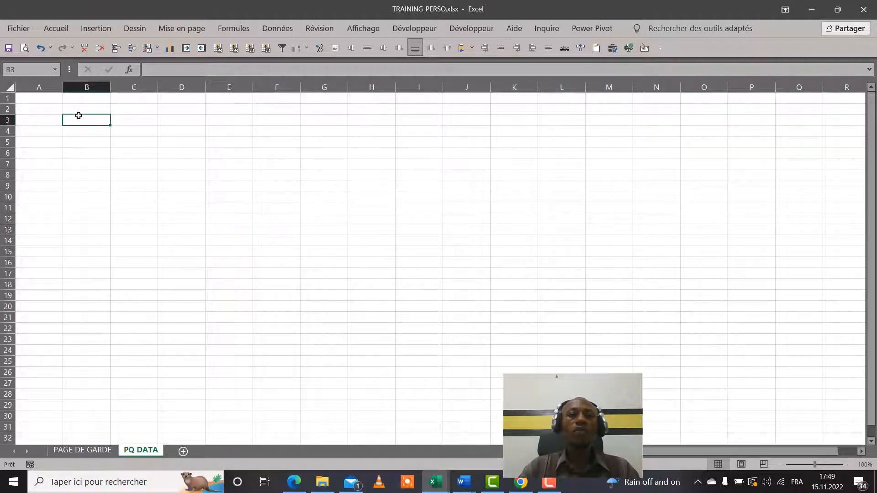
{"action": "left_click", "coordinate": [80, 109]}
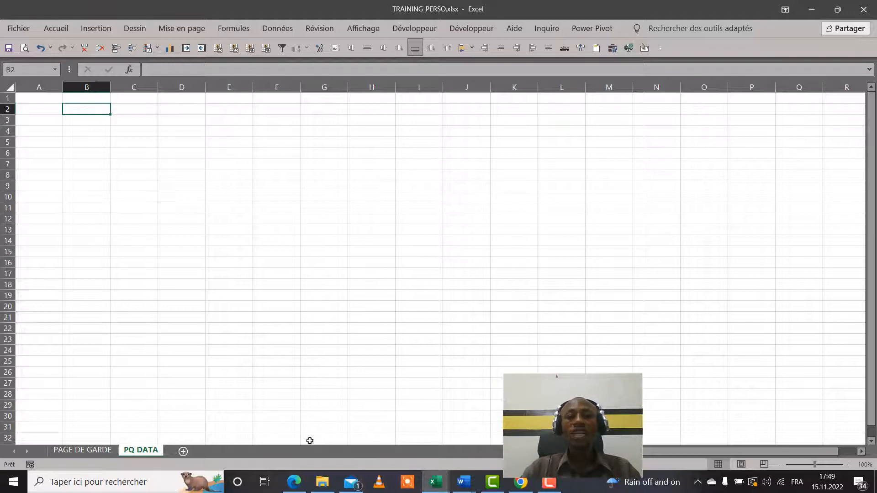
Switch to File Explorer, review where the Fichier tutoriel compilation folder and its CSV files are stored, and return to Excel
{"action": "left_click", "coordinate": [324, 485]}
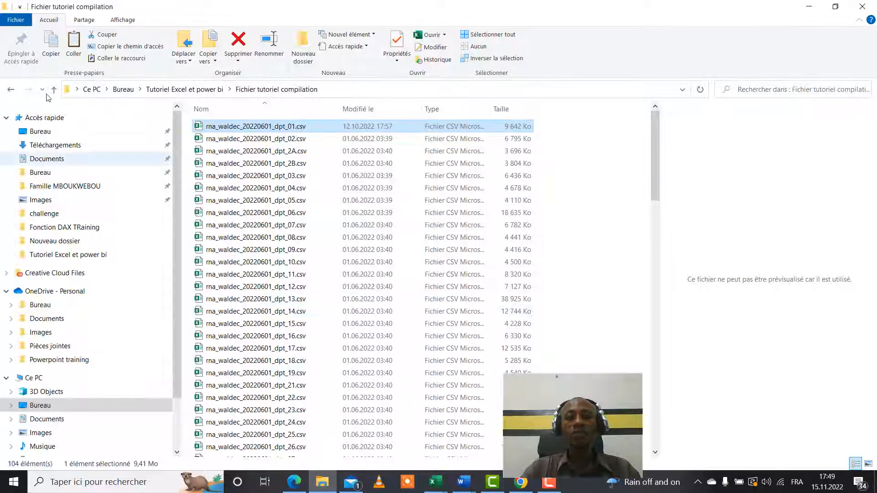
{"action": "left_click", "coordinate": [14, 90]}
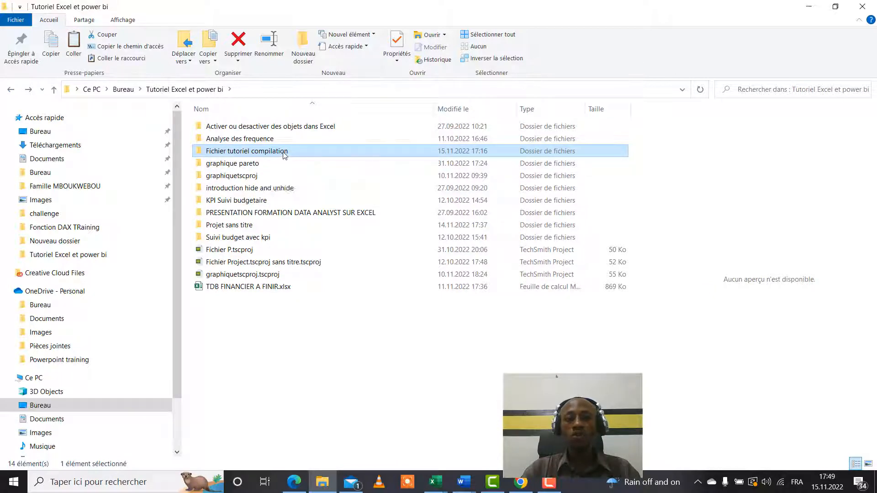
{"action": "left_click", "coordinate": [281, 152]}
{"action": "double_click", "coordinate": [281, 152]}
{"action": "double_click", "coordinate": [325, 152]}
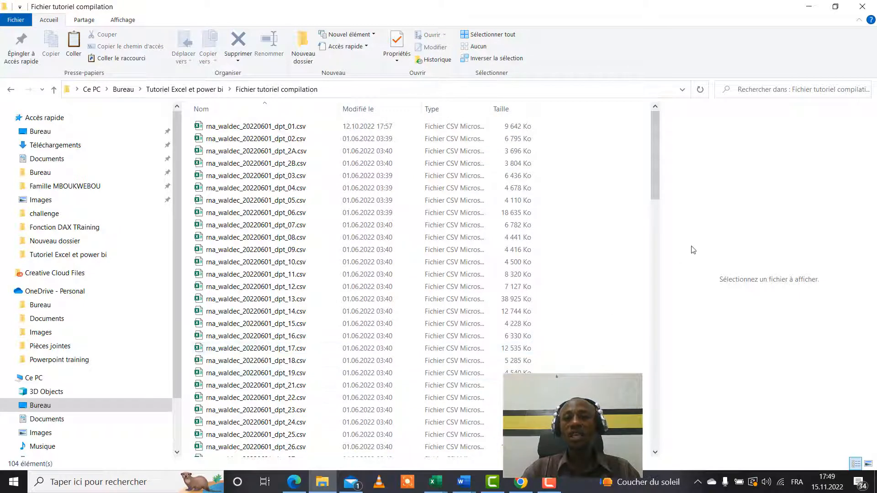
{"action": "left_click_drag", "start_coordinate": [658, 177], "coordinate": [666, 106]}
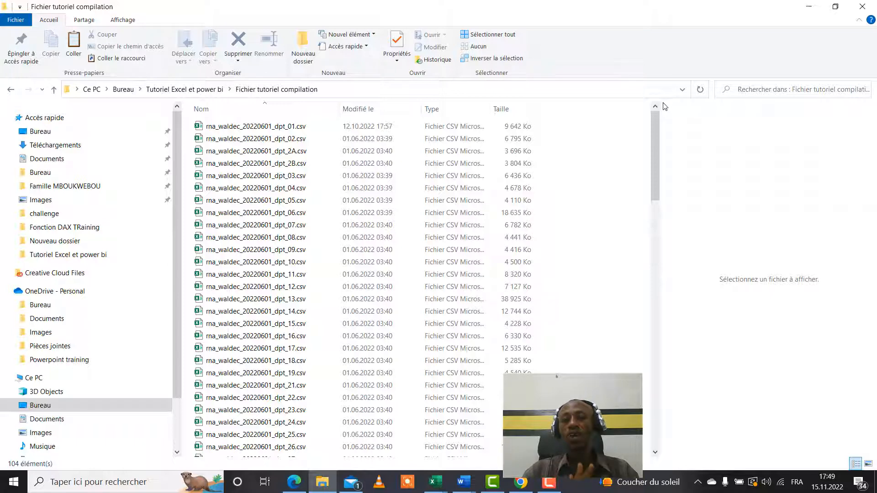
{"action": "left_click", "coordinate": [811, 8]}
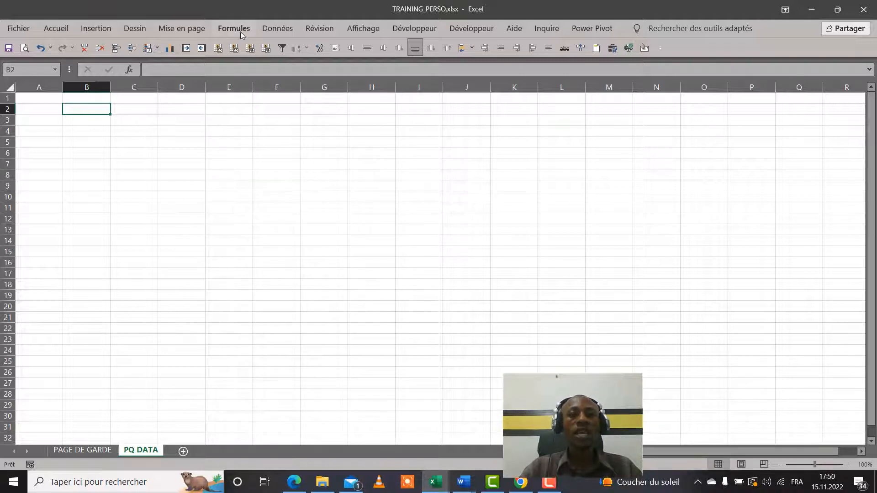
Get data from a folder, choosing Fichier tutoriel compilation inside Tutoriel Excel et power bi, and open its file preview
{"action": "left_click", "coordinate": [271, 29]}
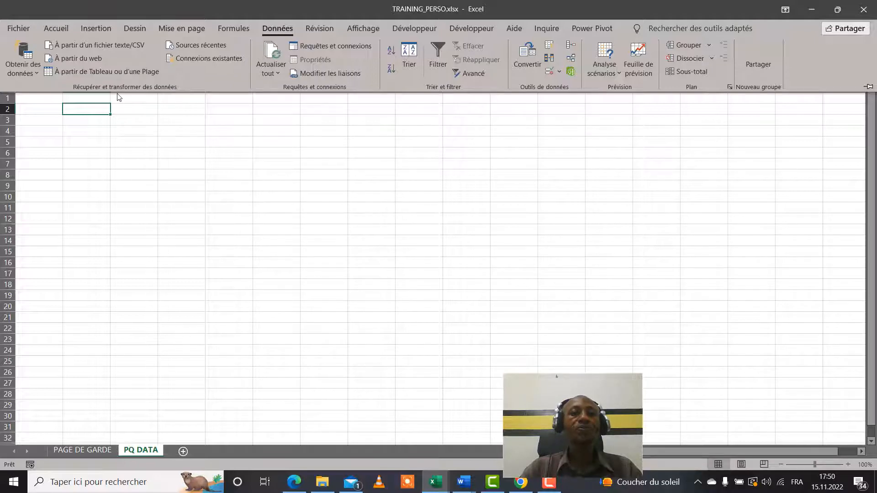
{"action": "left_click", "coordinate": [38, 73]}
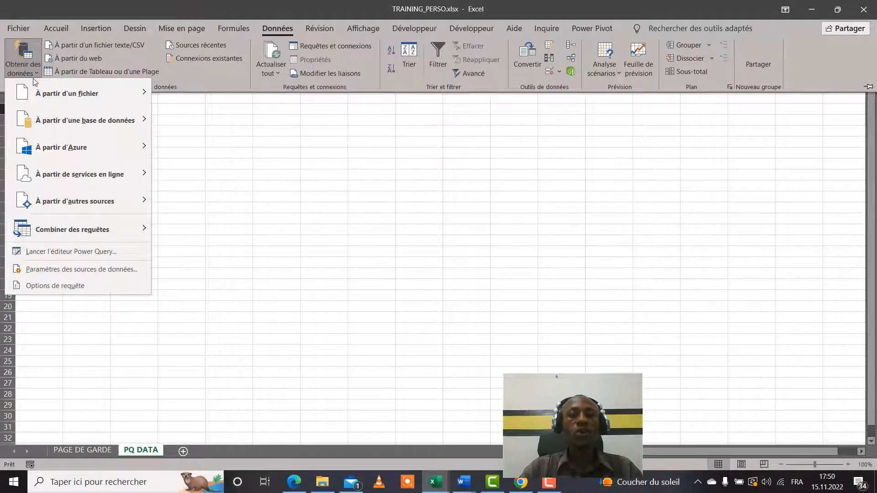
{"action": "mouse_move", "coordinate": [110, 94]}
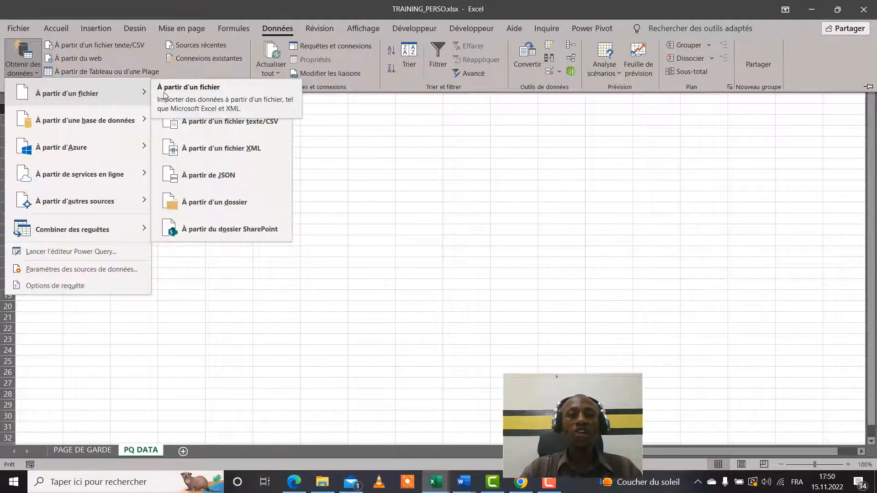
{"action": "left_click", "coordinate": [243, 206]}
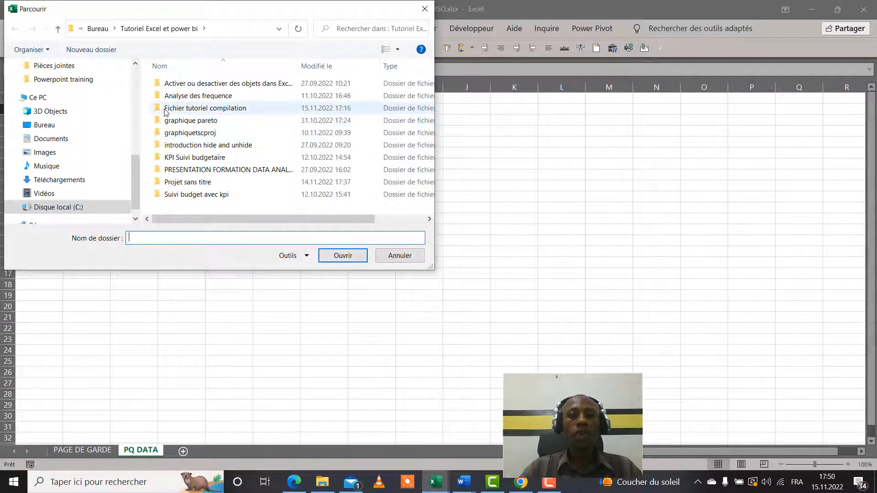
{"action": "left_click", "coordinate": [214, 110]}
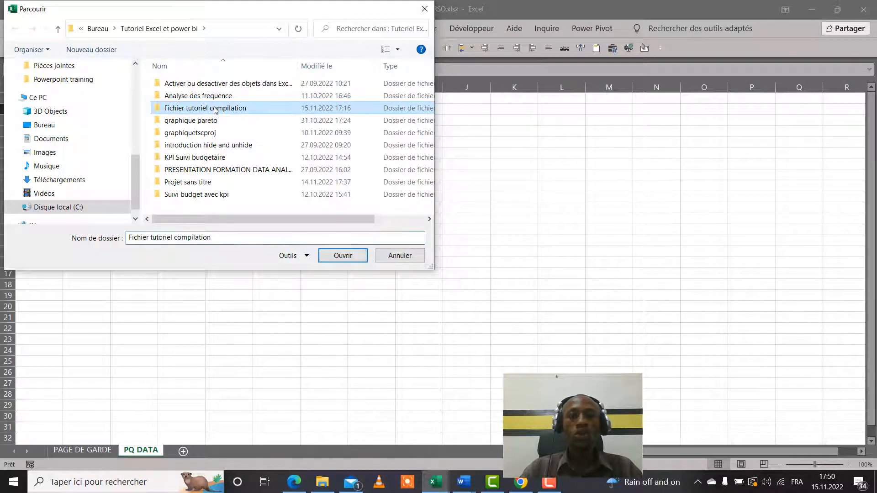
{"action": "left_click", "coordinate": [343, 255]}
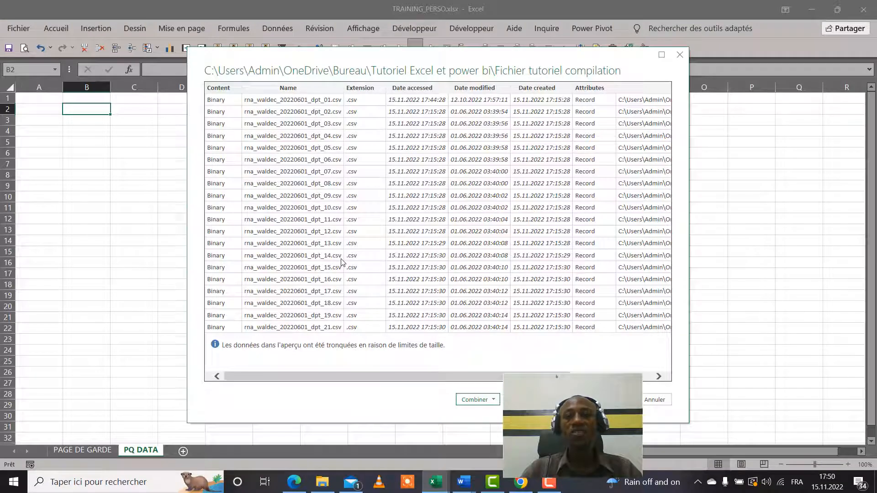
{"action": "mouse_move", "coordinate": [454, 57]}
{"action": "left_mouse_down"}
{"action": "mouse_move", "coordinate": [472, 44]}
{"action": "mouse_move", "coordinate": [440, 48]}
{"action": "left_mouse_up"}
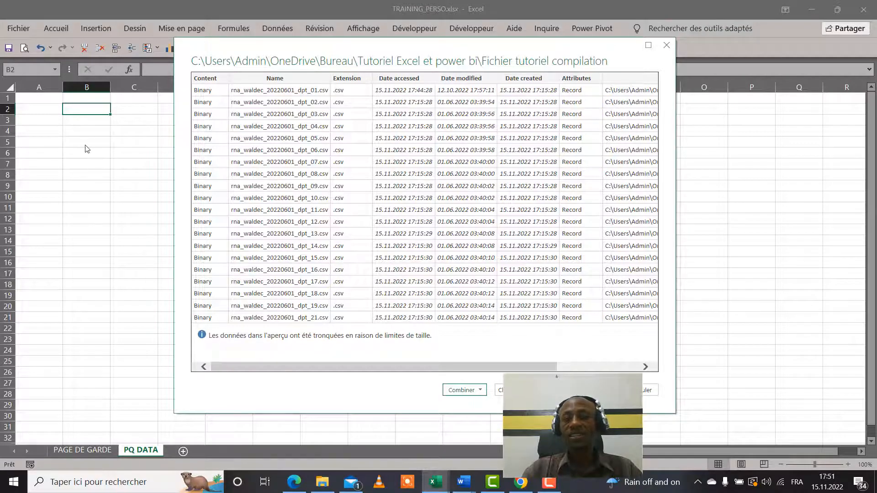
Combine and transform the folder's files, using the first file as the example with a semicolon delimiter and type detection on the first 200 rows
{"action": "left_click", "coordinate": [484, 392]}
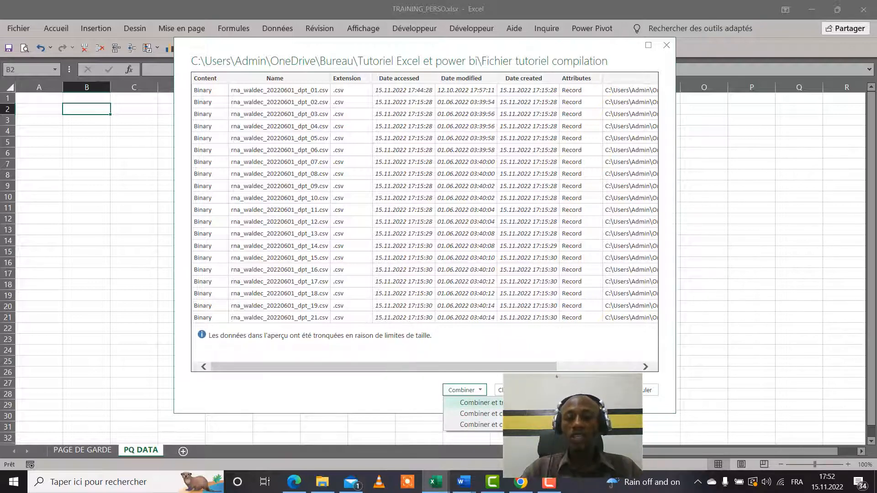
{"action": "left_click", "coordinate": [479, 402]}
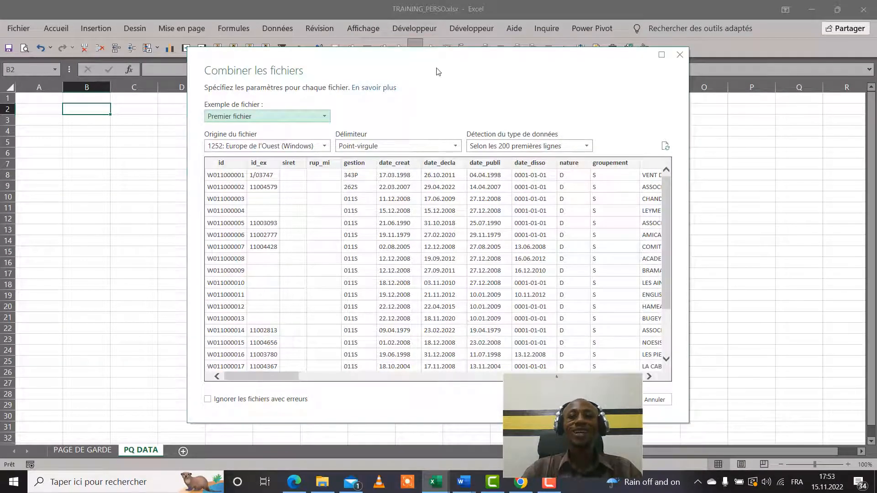
{"action": "left_click_drag", "start_coordinate": [462, 61], "coordinate": [385, 38]}
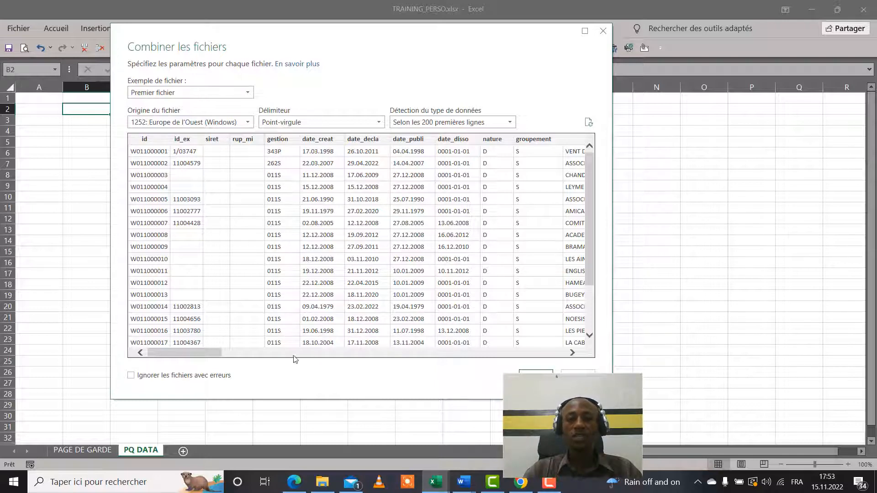
{"action": "left_click_drag", "start_coordinate": [210, 354], "coordinate": [188, 352]}
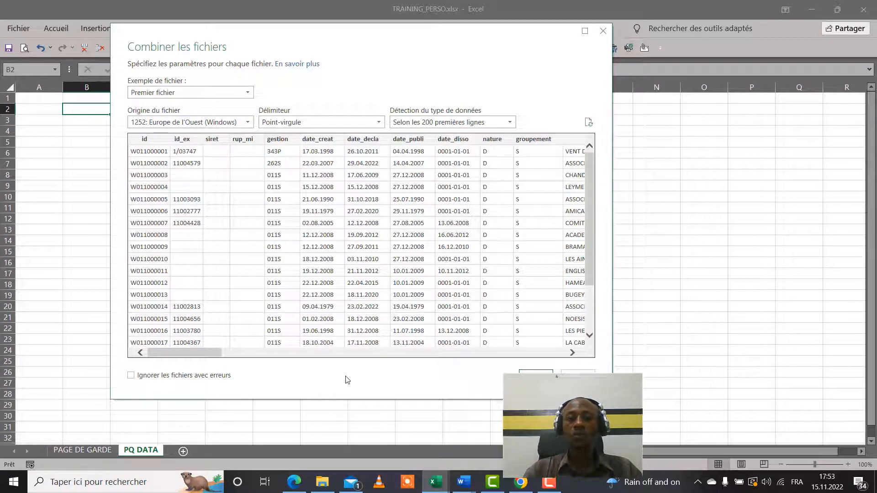
{"action": "left_click", "coordinate": [536, 377]}
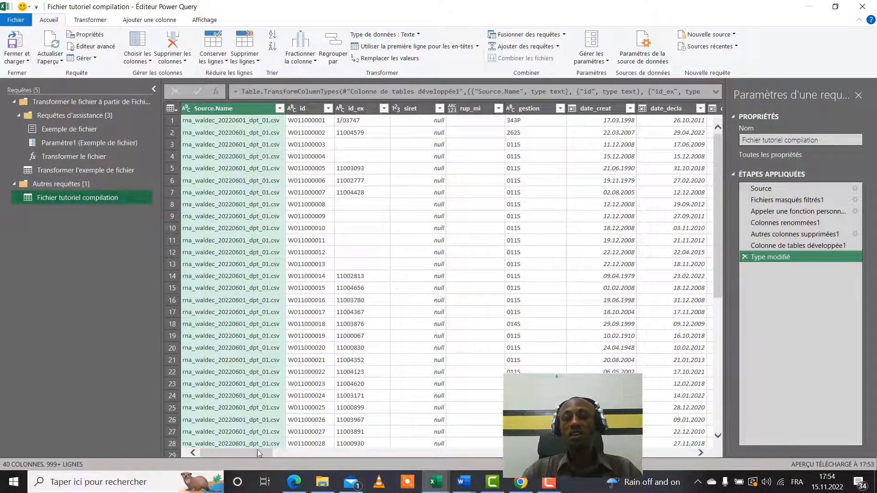
Review the combined table's columns from Source.Name to maj_time, including the data type choices for the position column
{"action": "left_click_drag", "start_coordinate": [251, 450], "coordinate": [562, 452]}
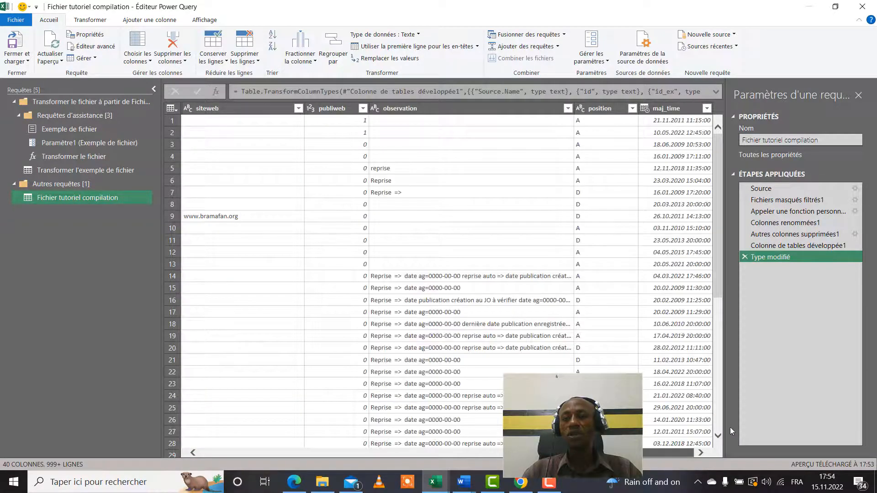
{"action": "left_click_drag", "start_coordinate": [641, 452], "coordinate": [558, 451]}
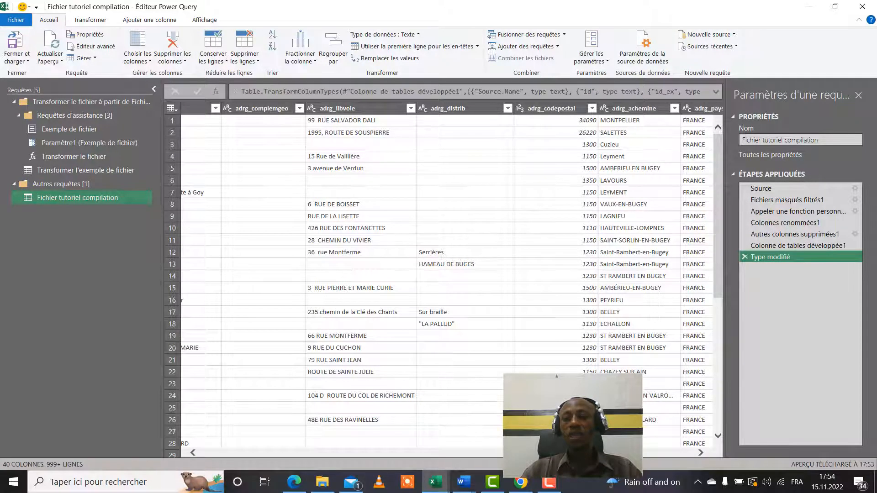
{"action": "left_click_drag", "start_coordinate": [614, 453], "coordinate": [714, 444]}
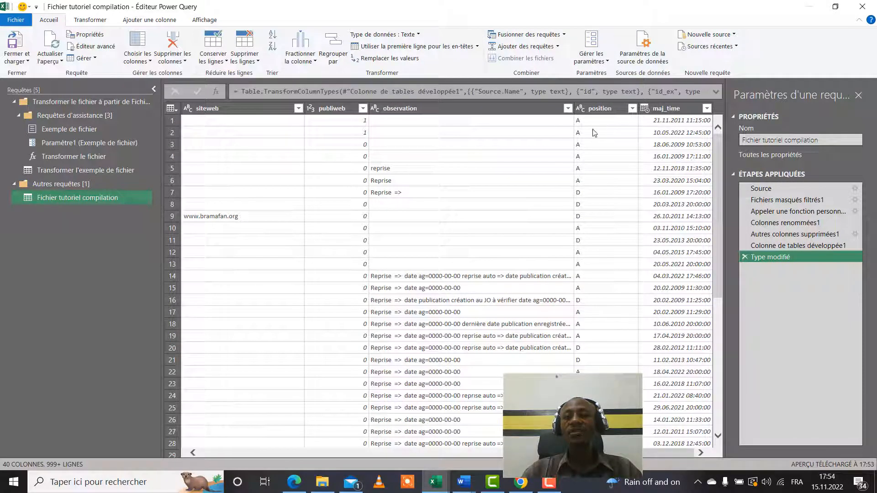
{"action": "left_click", "coordinate": [592, 109]}
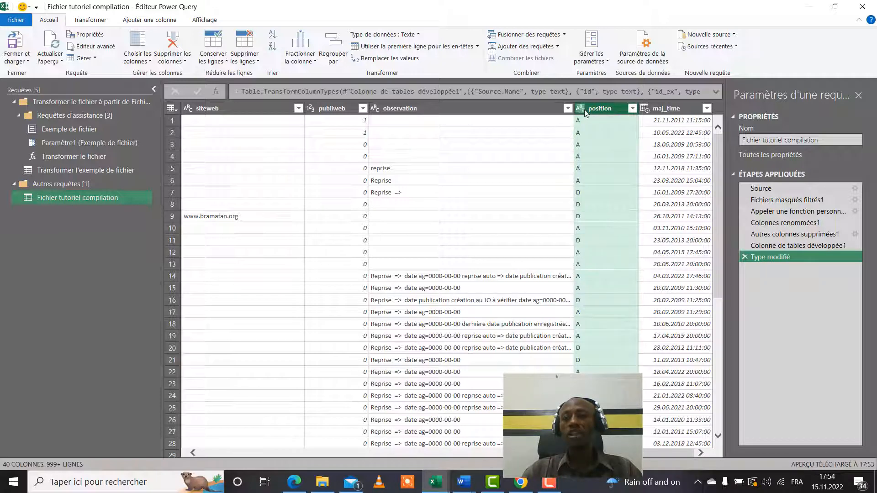
{"action": "left_click", "coordinate": [579, 111]}
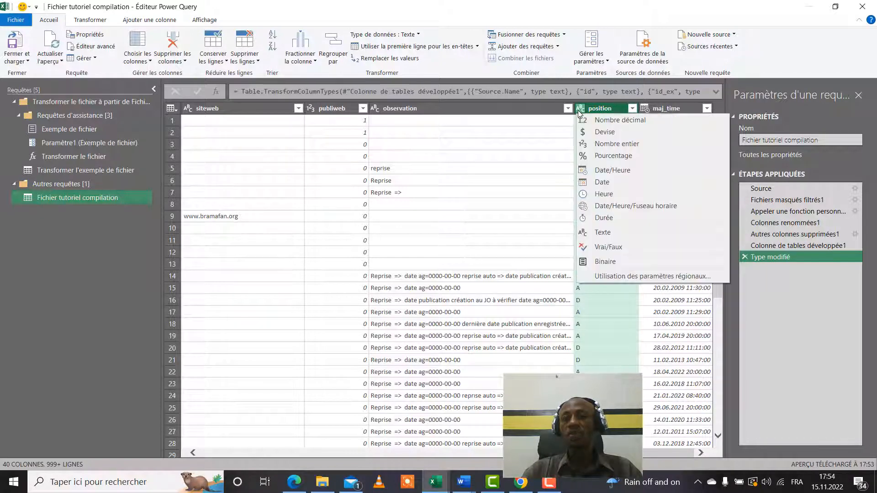
{"action": "left_click", "coordinate": [538, 112]}
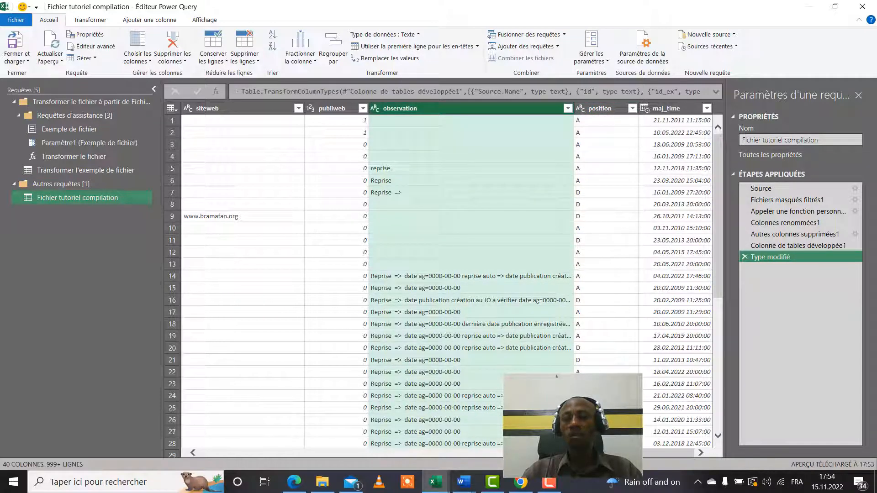
{"action": "left_click_drag", "start_coordinate": [650, 453], "coordinate": [567, 453]}
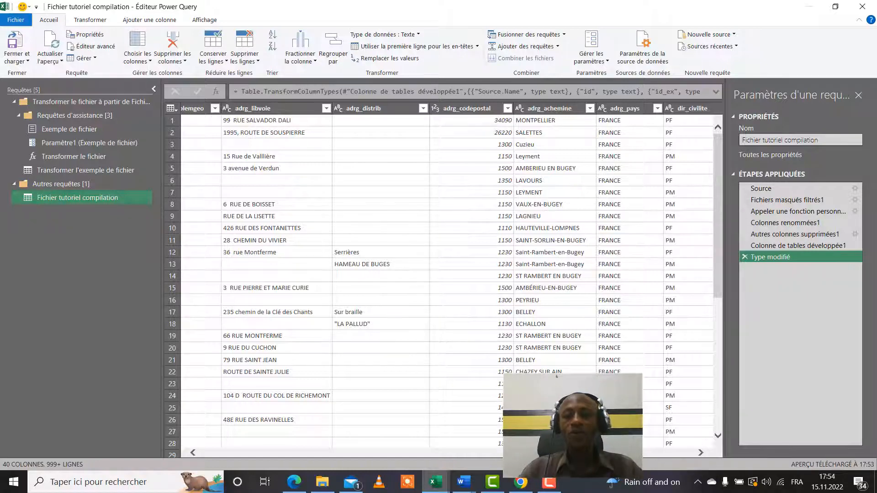
{"action": "left_click_drag", "start_coordinate": [448, 453], "coordinate": [157, 450]}
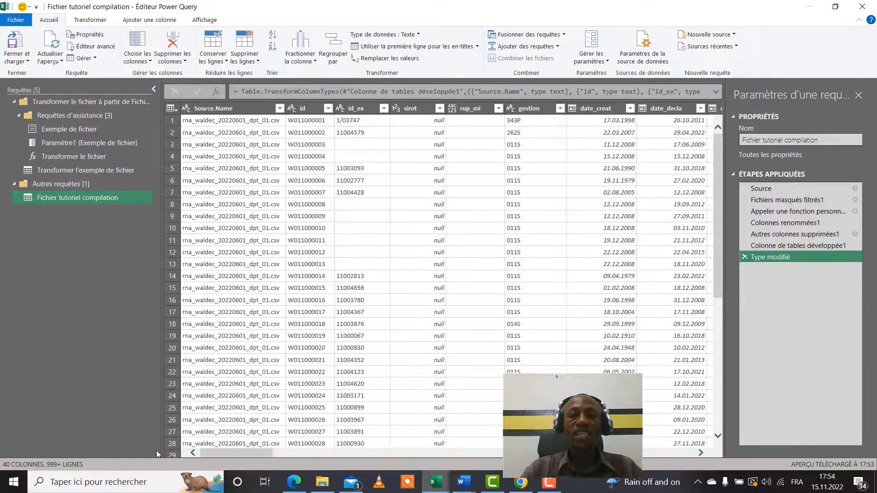
Load the full list of values in the Source.Name filter, review the source files, and close it without filtering
{"action": "left_click", "coordinate": [279, 109]}
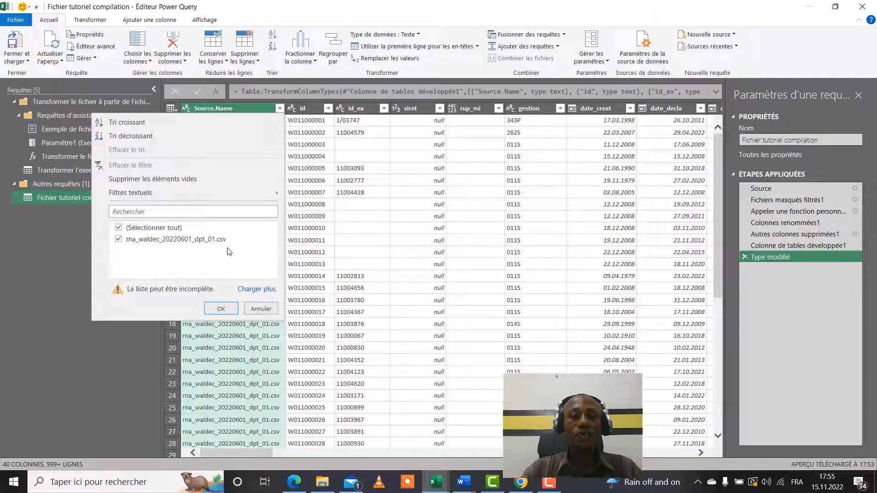
{"action": "left_click", "coordinate": [256, 289]}
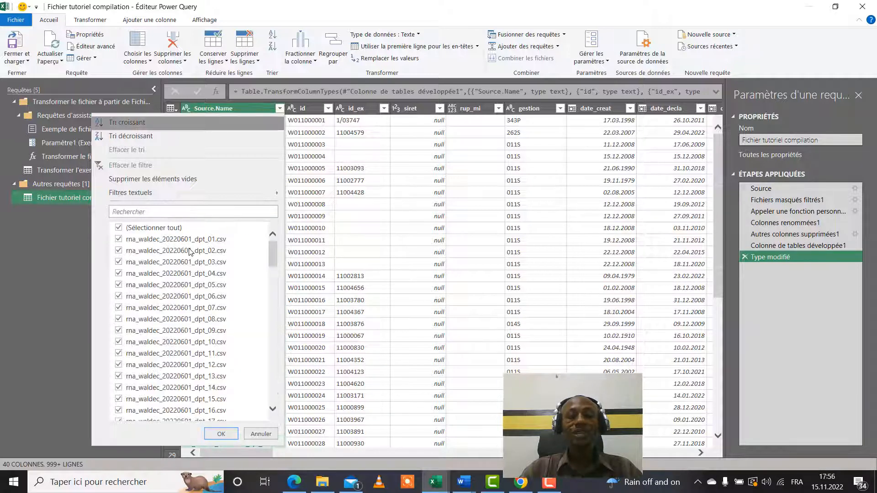
{"action": "left_click_drag", "start_coordinate": [273, 248], "coordinate": [270, 362]}
{"action": "left_click_drag", "start_coordinate": [270, 319], "coordinate": [270, 246]}
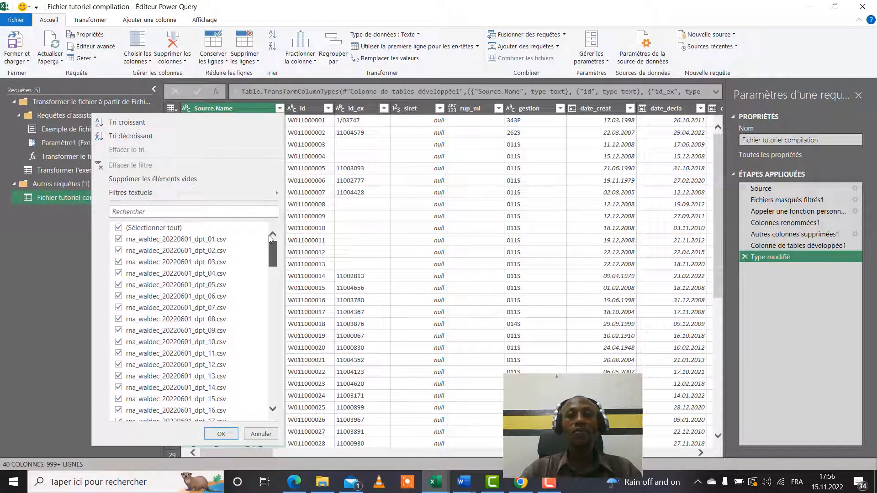
{"action": "left_click", "coordinate": [236, 109]}
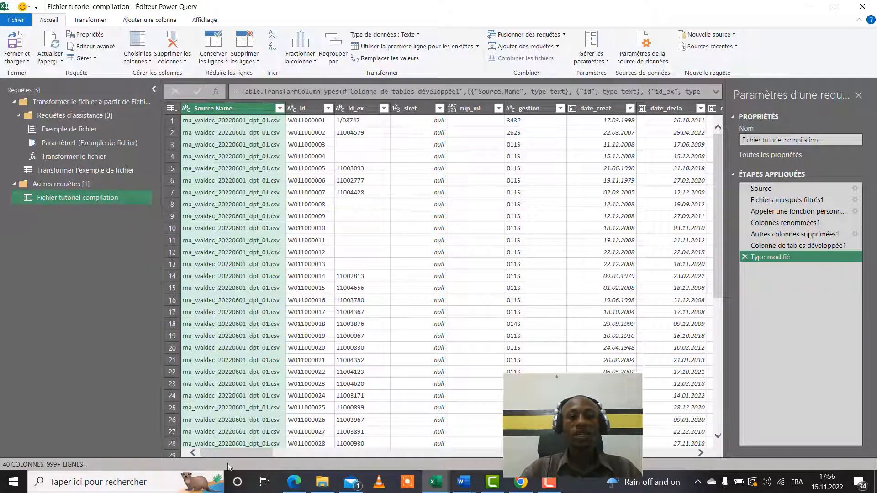
Remove the Source.Name column from the Fichier tutoriel compilation query
{"action": "left_click", "coordinate": [258, 111]}
{"action": "right_click", "coordinate": [243, 110]}
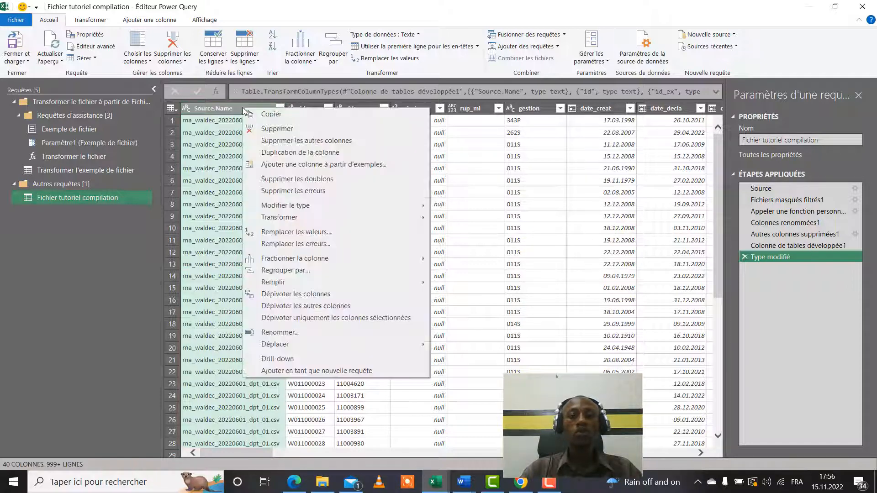
{"action": "left_click", "coordinate": [272, 130]}
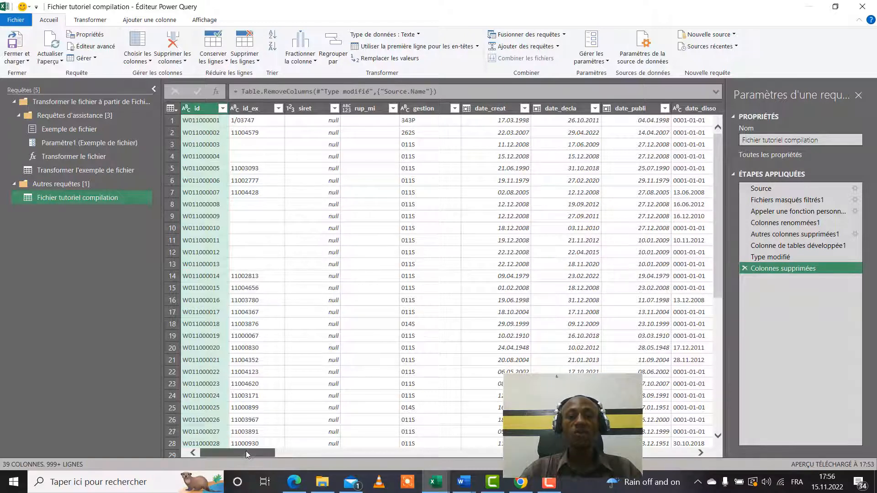
Examine the siret column's filter values and close the list without filtering
{"action": "left_click_drag", "start_coordinate": [246, 452], "coordinate": [264, 434]}
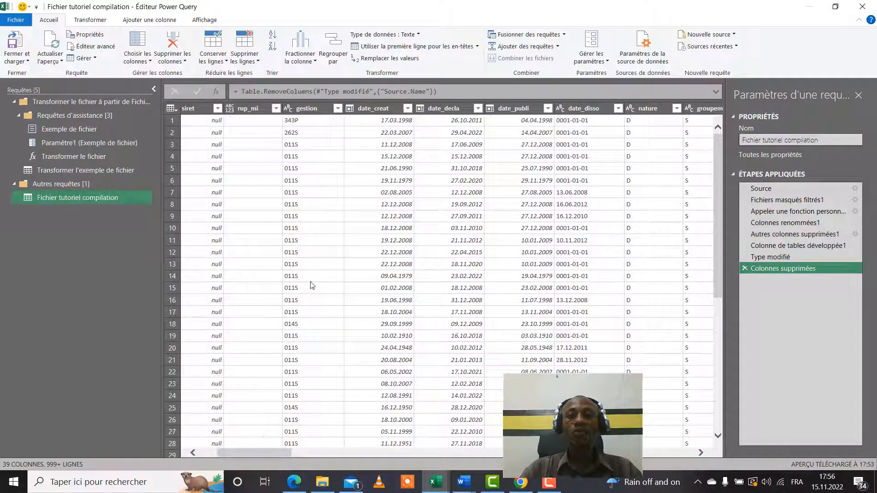
{"action": "left_click", "coordinate": [219, 109]}
{"action": "left_click", "coordinate": [230, 108]}
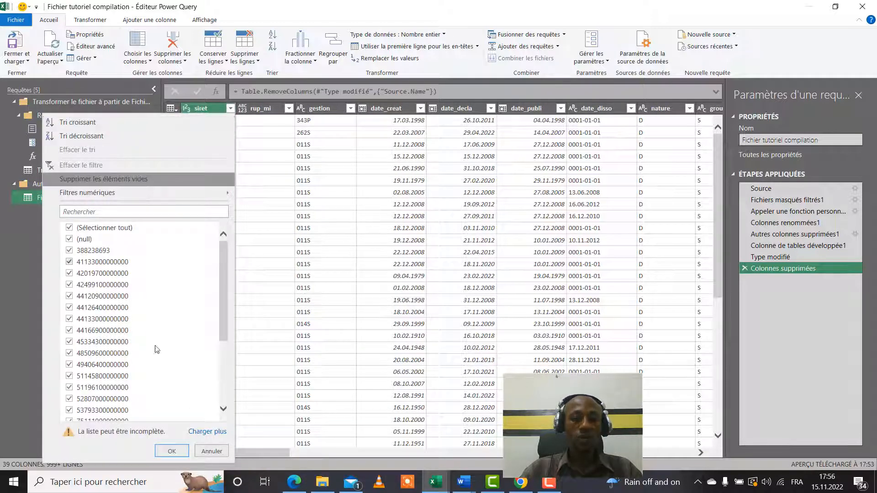
{"action": "left_click", "coordinate": [202, 110]}
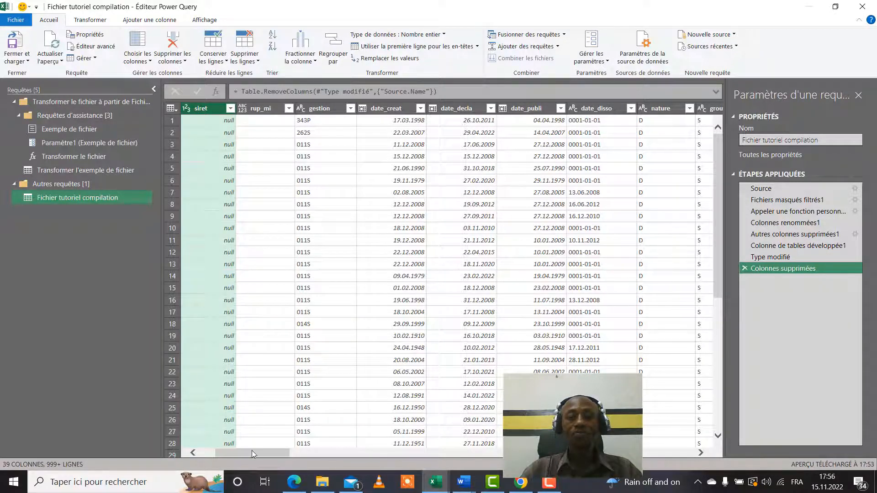
Check the adrs_repetition column's filter values and set the column's data type to Text
{"action": "left_click_drag", "start_coordinate": [251, 453], "coordinate": [336, 444]}
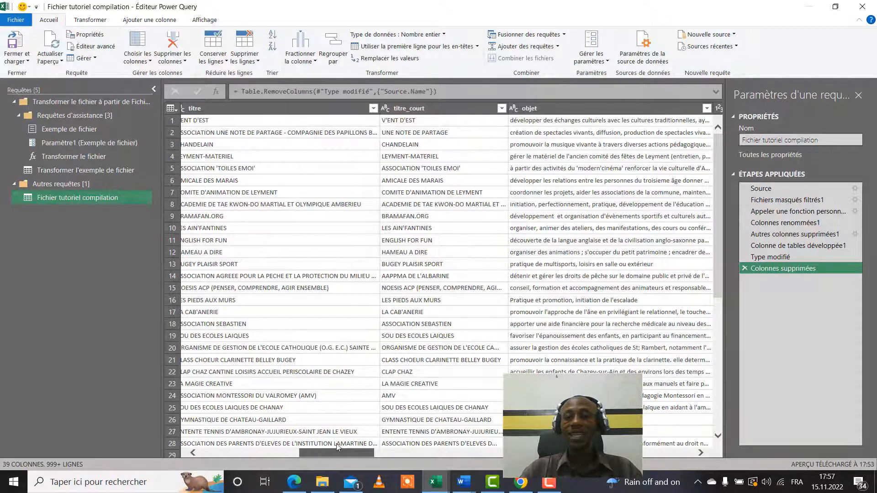
{"action": "left_click_drag", "start_coordinate": [337, 445], "coordinate": [427, 436]}
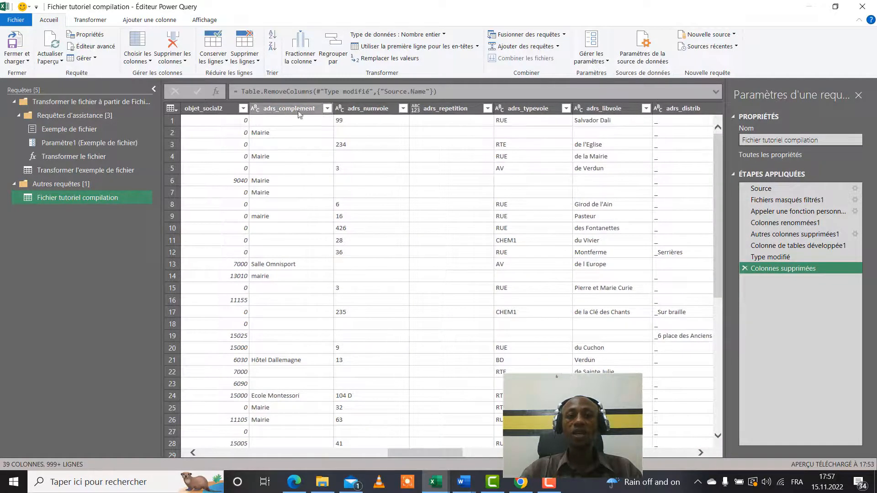
{"action": "left_click", "coordinate": [416, 108]}
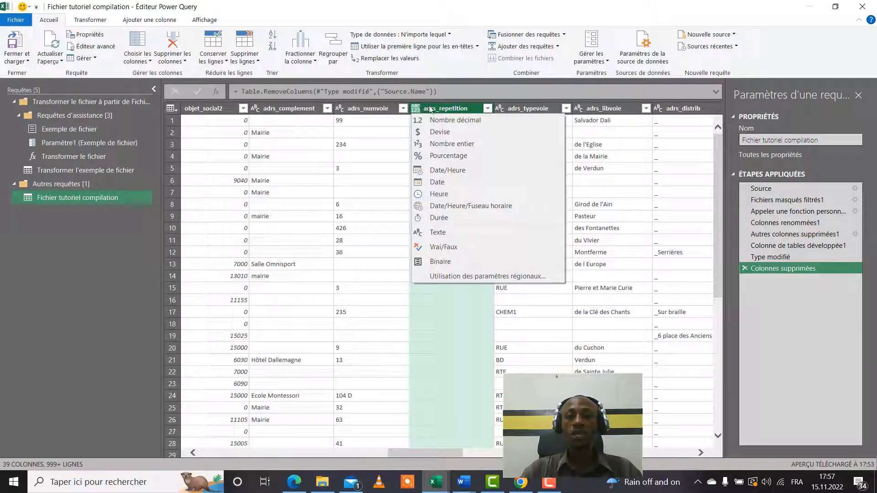
{"action": "left_click", "coordinate": [433, 109]}
{"action": "left_click", "coordinate": [488, 108]}
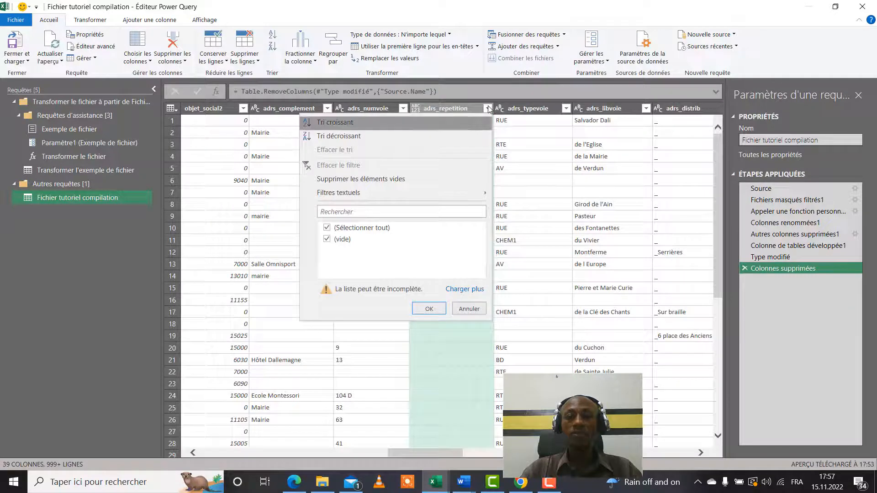
{"action": "left_click", "coordinate": [464, 289]}
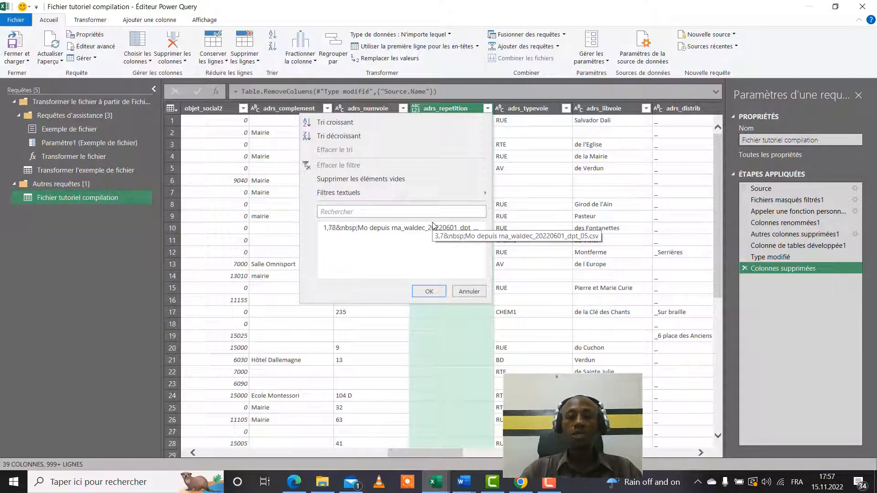
{"action": "left_click", "coordinate": [417, 107]}
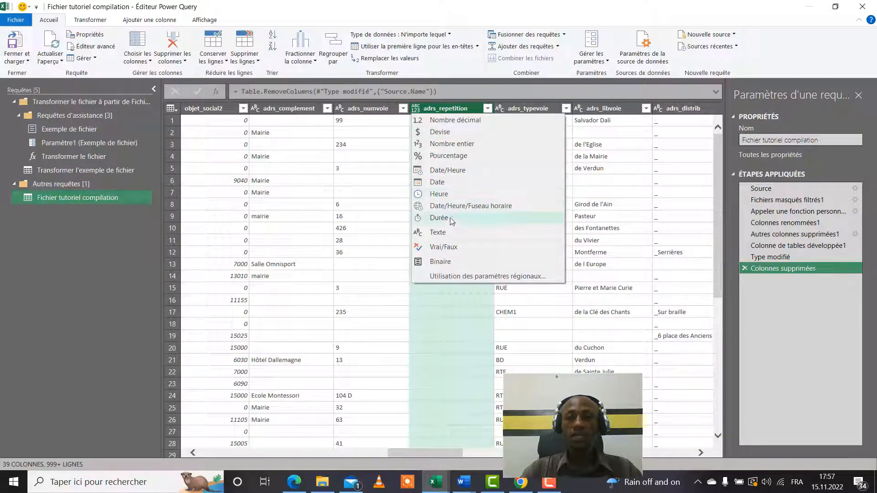
{"action": "left_click", "coordinate": [451, 232]}
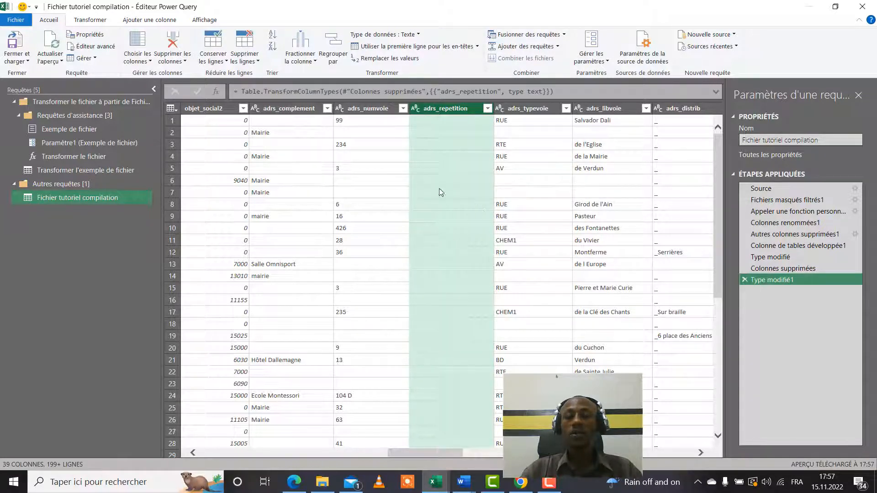
Close the query editor and load the combined query as a PivotTable report in a new worksheet
{"action": "left_click_drag", "start_coordinate": [462, 457], "coordinate": [30, 270]}
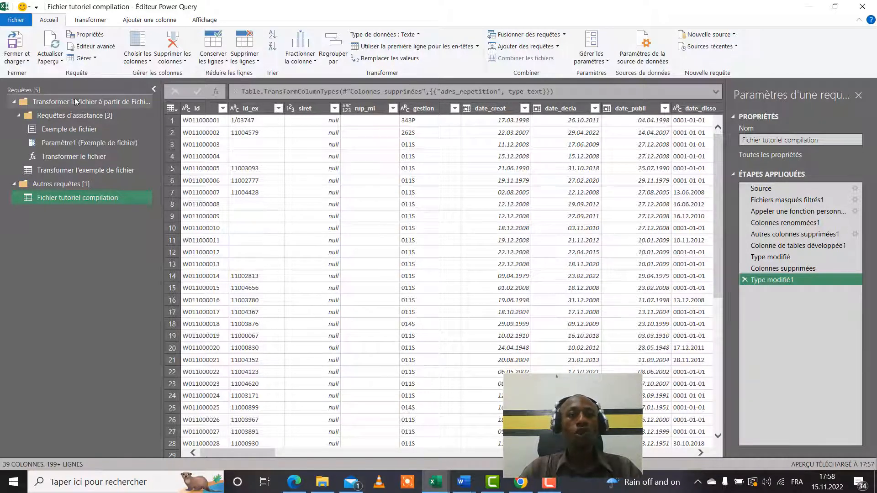
{"action": "left_click", "coordinate": [28, 62]}
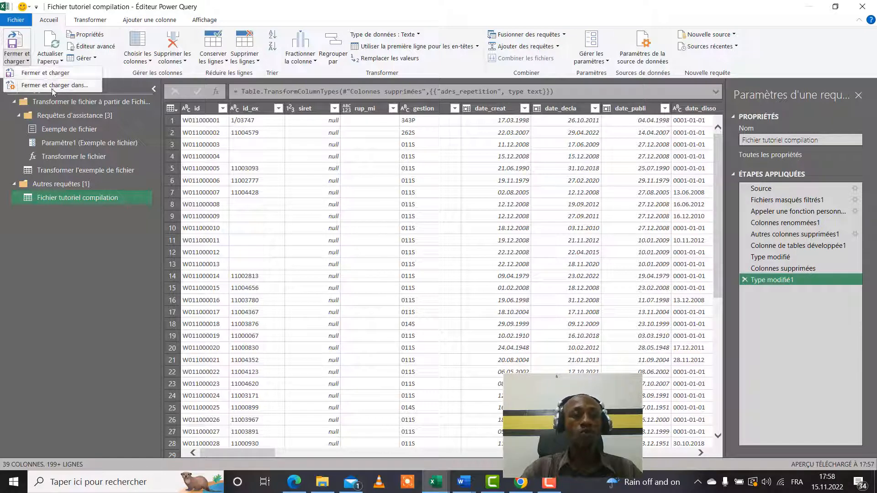
{"action": "left_click", "coordinate": [55, 86]}
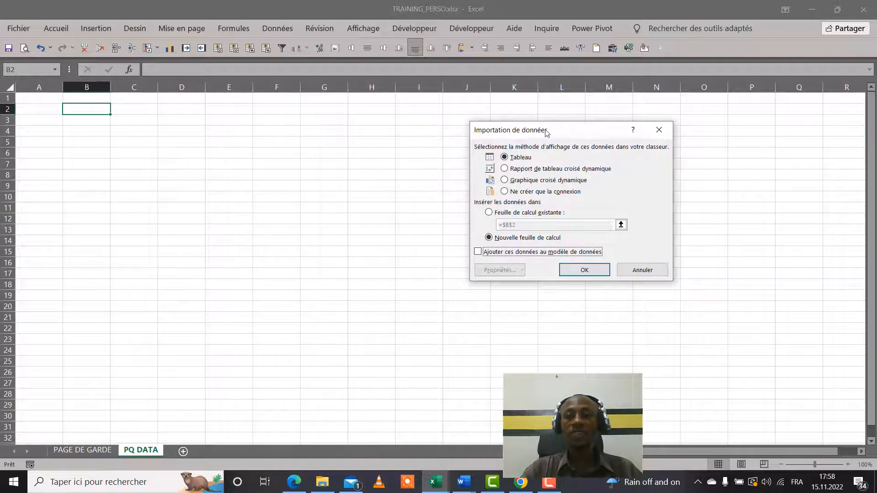
{"action": "left_click_drag", "start_coordinate": [547, 132], "coordinate": [395, 152]}
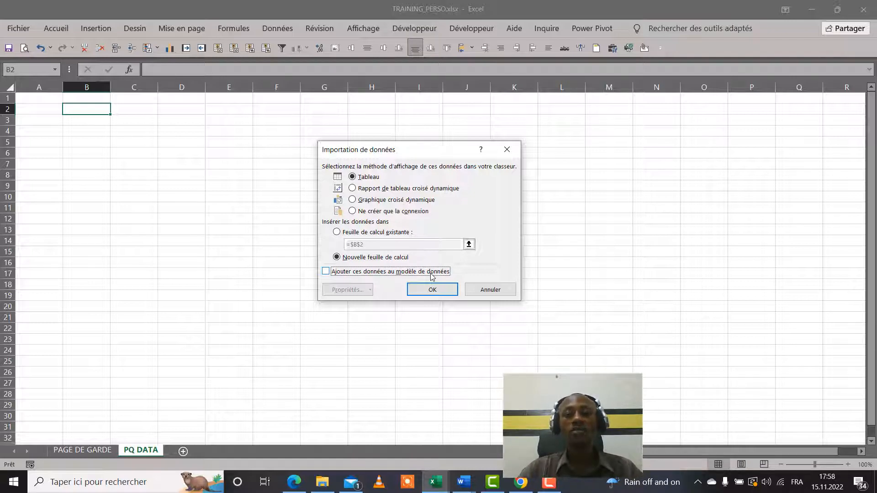
{"action": "left_click", "coordinate": [355, 190]}
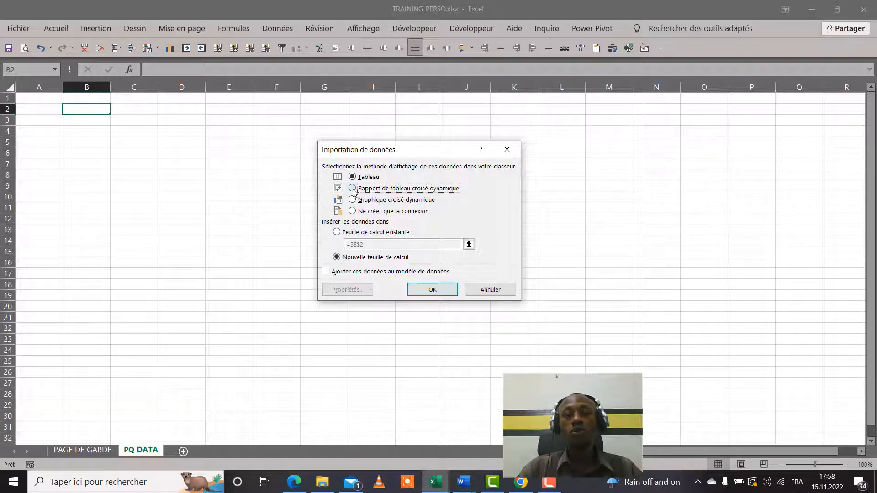
{"action": "left_click", "coordinate": [436, 289]}
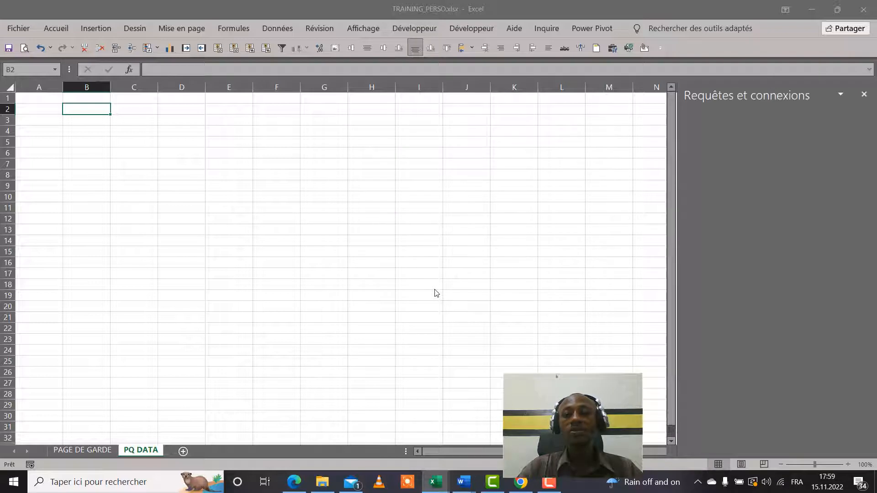